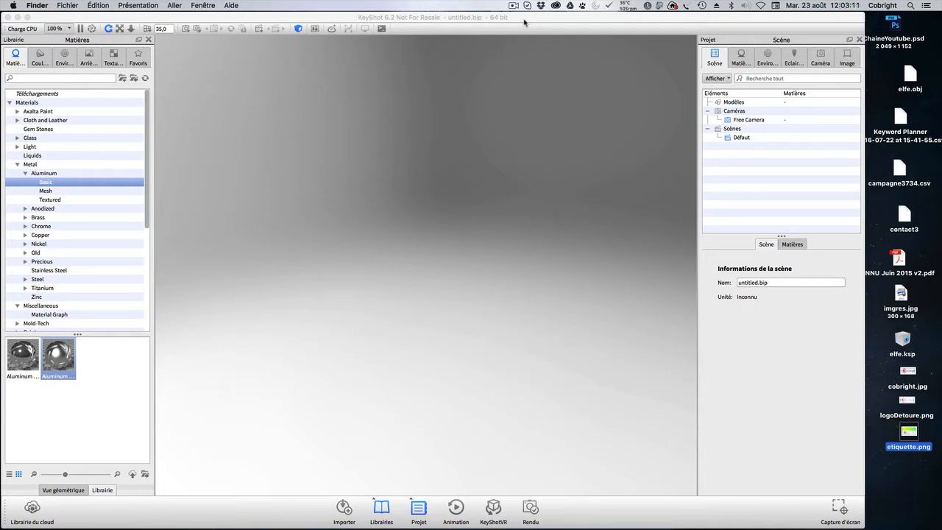
Add a sphere primitive to the empty scene
left_click(100, 6)
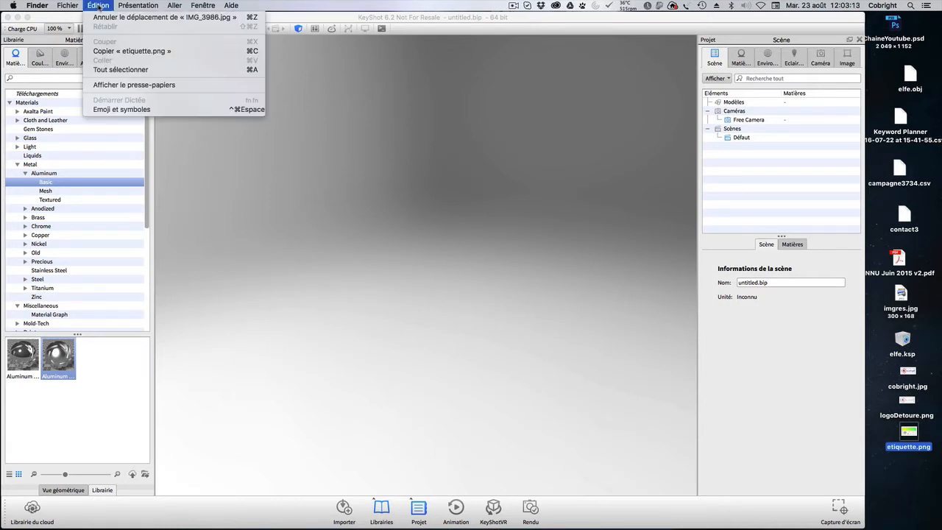
left_click(153, 13)
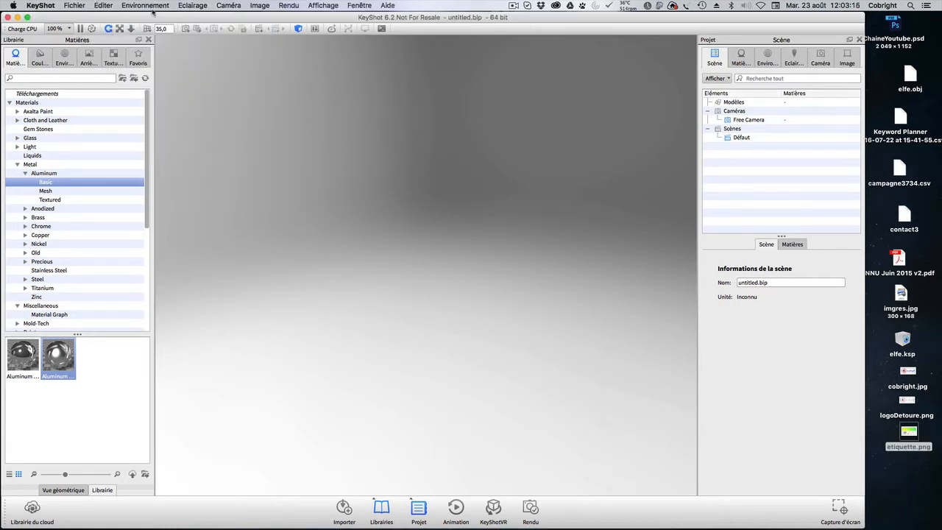
left_click(104, 6)
mouse_move(112, 47)
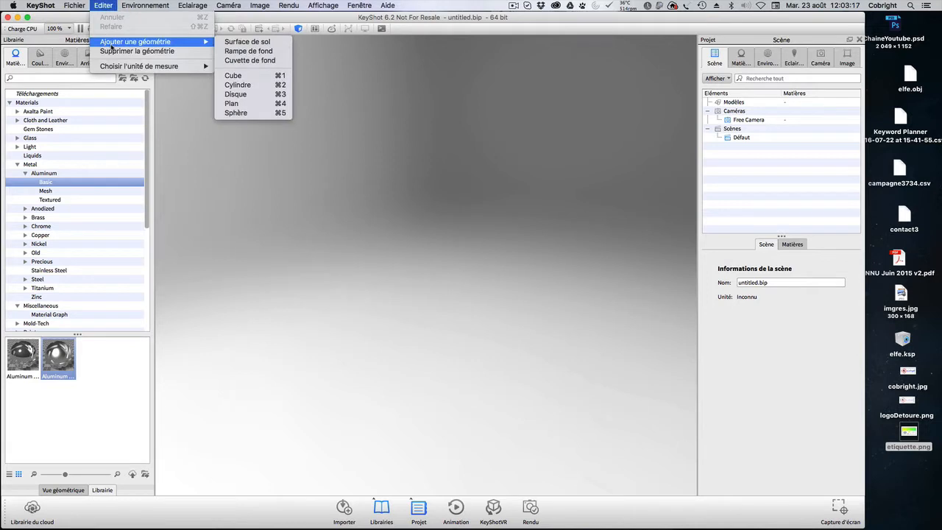
left_click(236, 113)
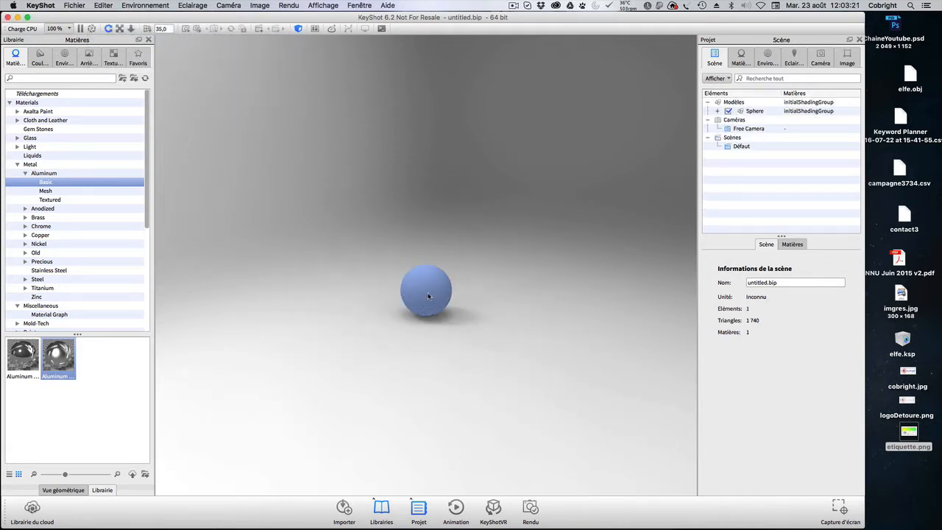
Apply the Aluminum Rough material from the Basic aluminum library to the sphere
scroll(427, 294, "up", 3)
scroll(425, 295, "up", 3)
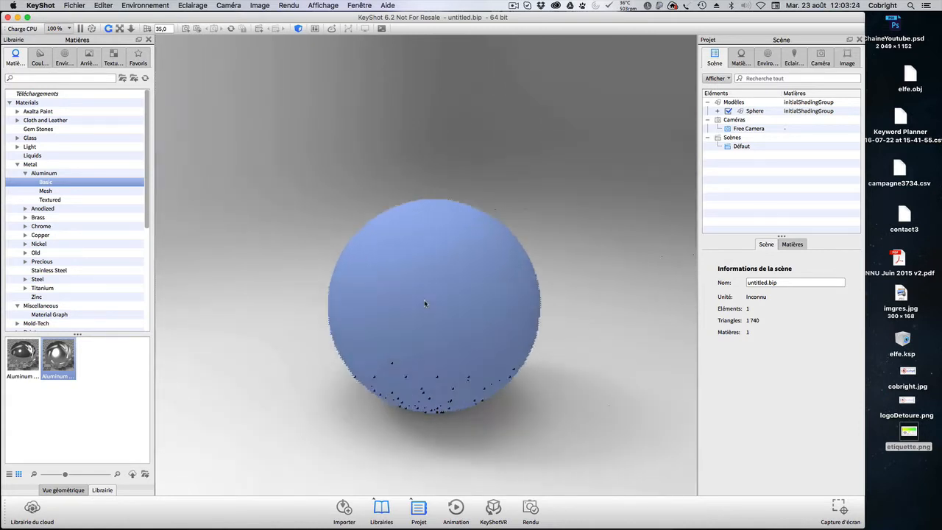
scroll(426, 290, "up", 2)
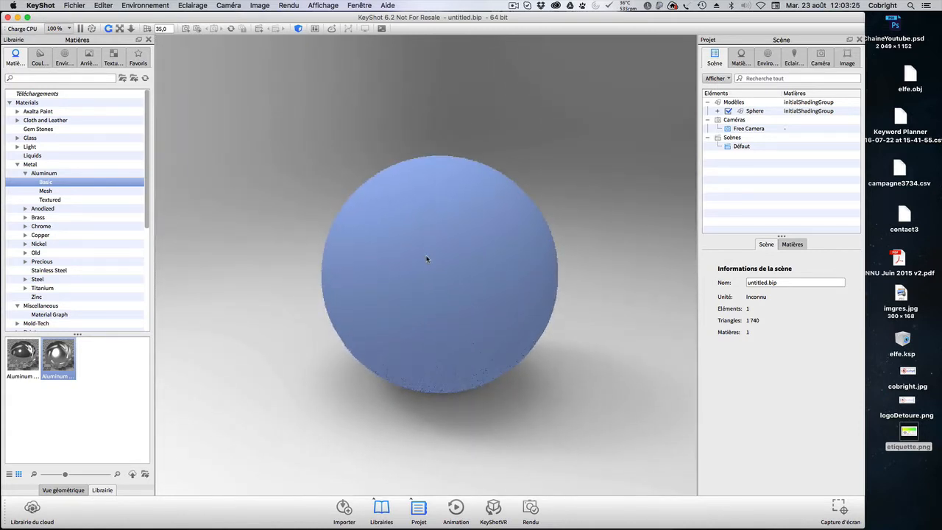
left_click_drag(58, 355, 429, 341)
scroll(428, 304, "up", 3)
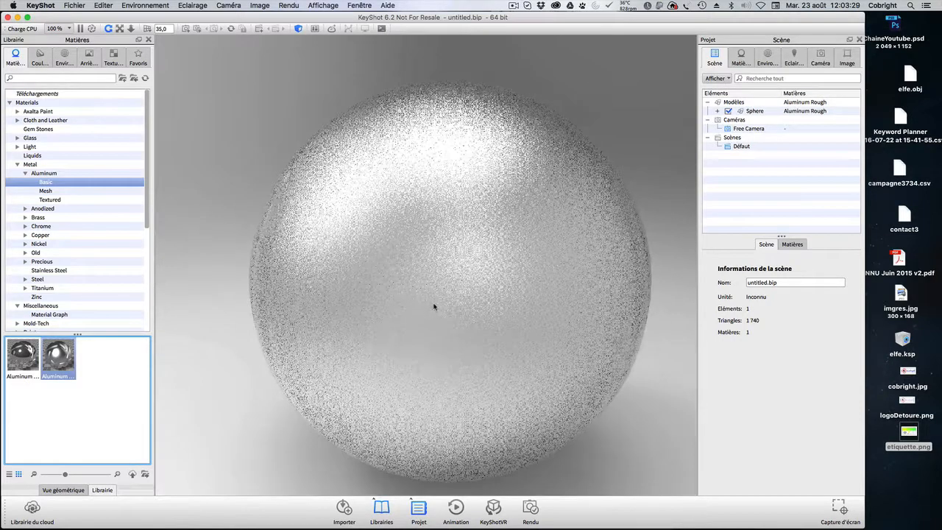
scroll(538, 333, "down", 1)
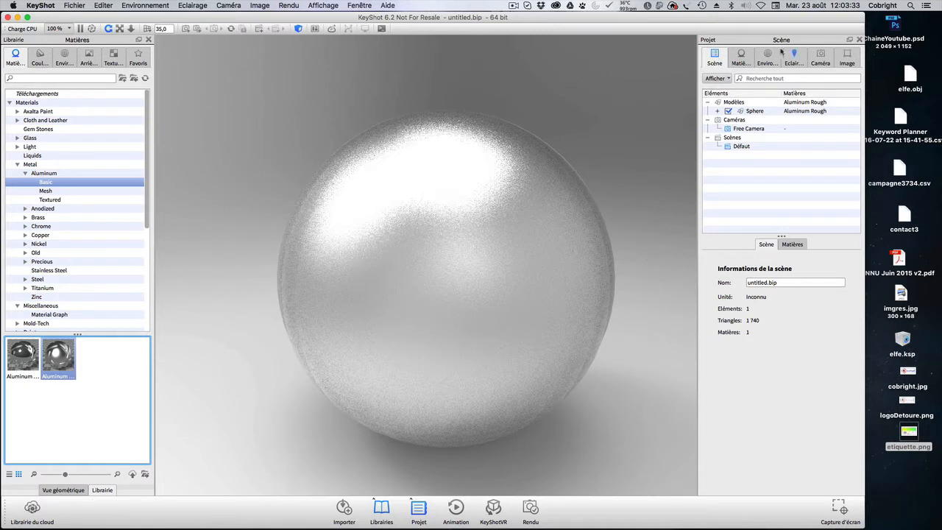
Open the labels of the sphere's material and add etiquette.png from the desktop as a label on the sphere's front
left_click(741, 57)
left_click(533, 232)
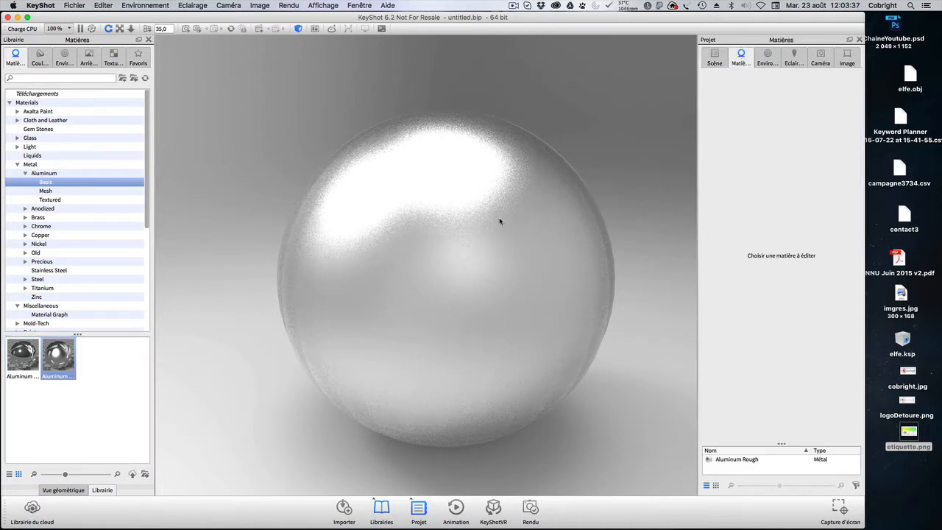
double_click(499, 221)
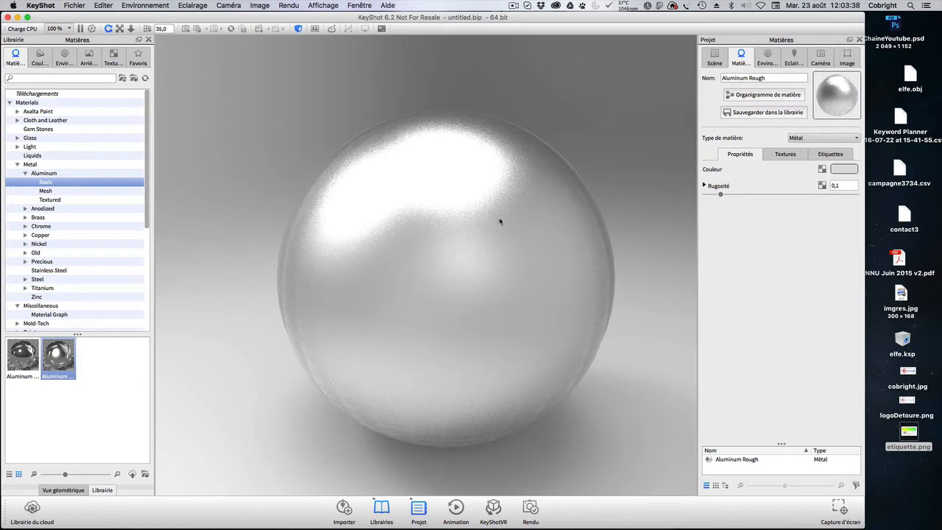
left_click(831, 154)
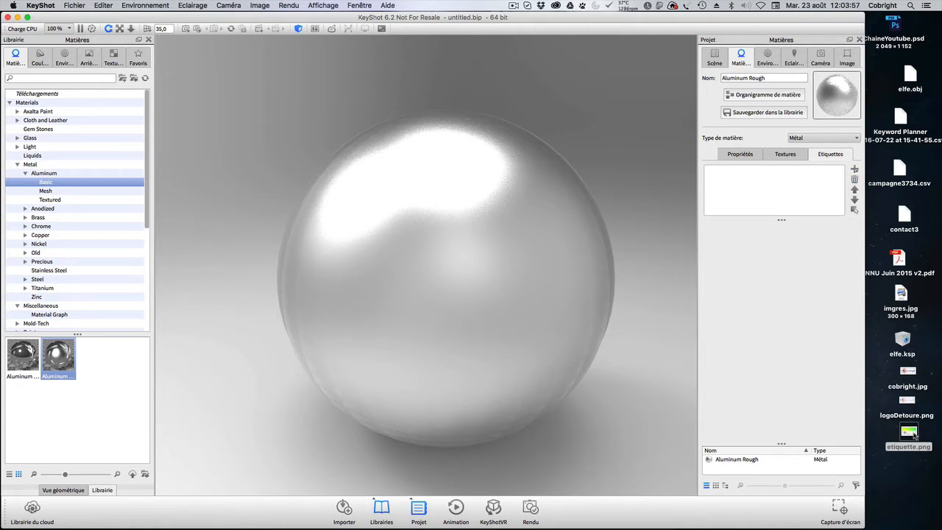
left_click_drag(912, 435, 450, 291)
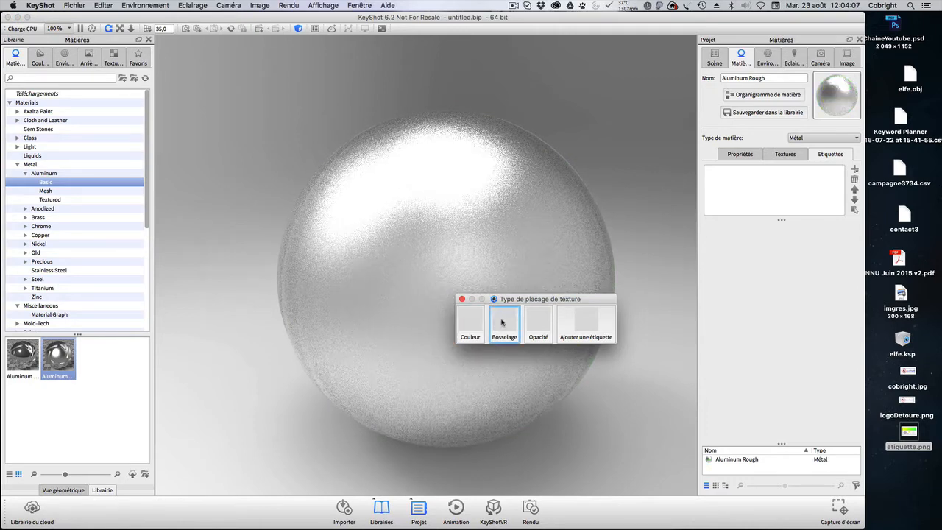
left_click(589, 324)
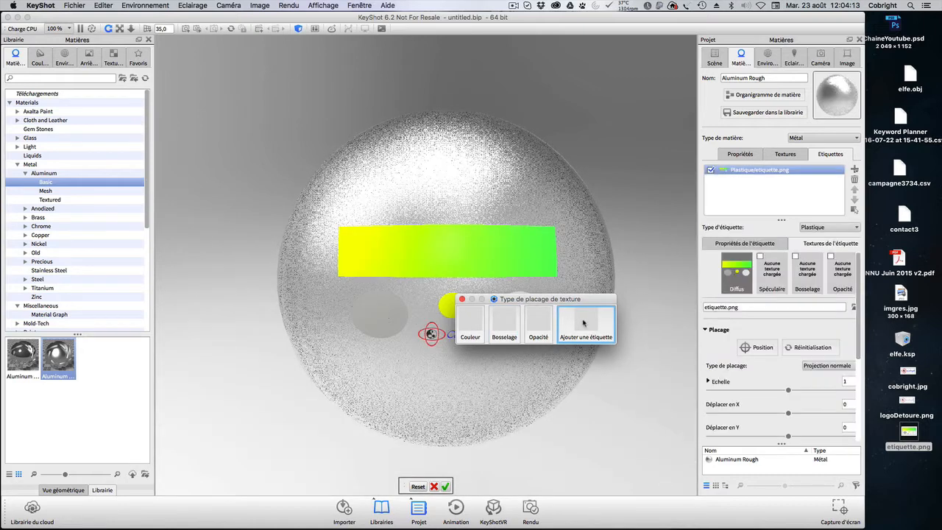
left_click(583, 322)
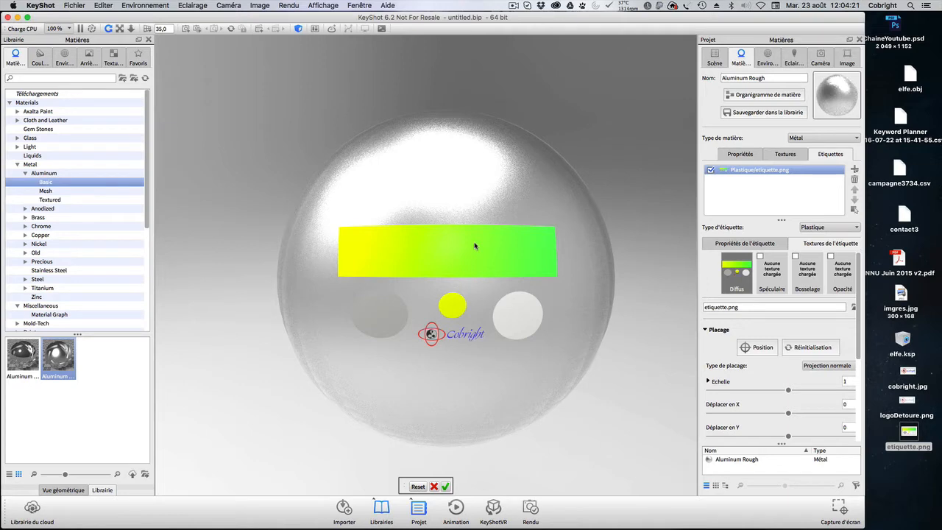
left_click(445, 486)
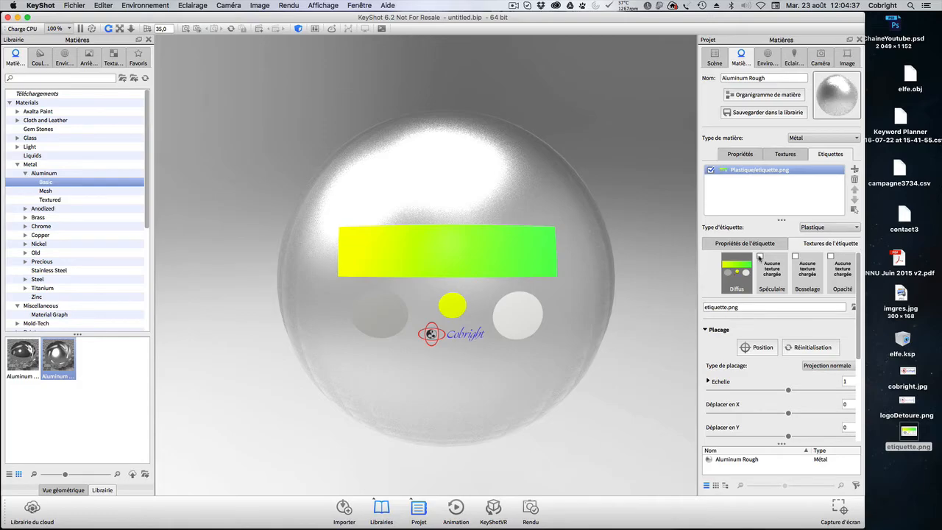
Rotate the lighting environment around the sphere to examine the reflections on the plastic label
left_click_drag(640, 346, 605, 287)
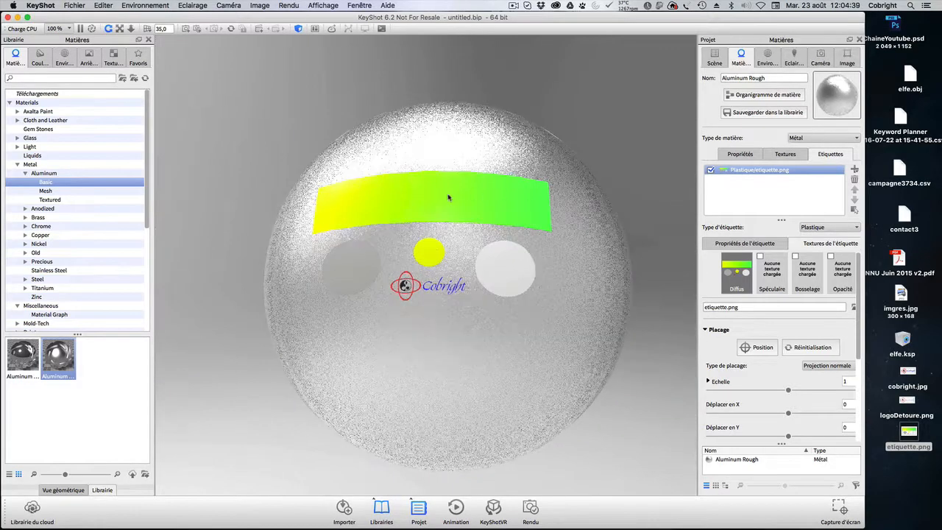
scroll(447, 197, "up", 5)
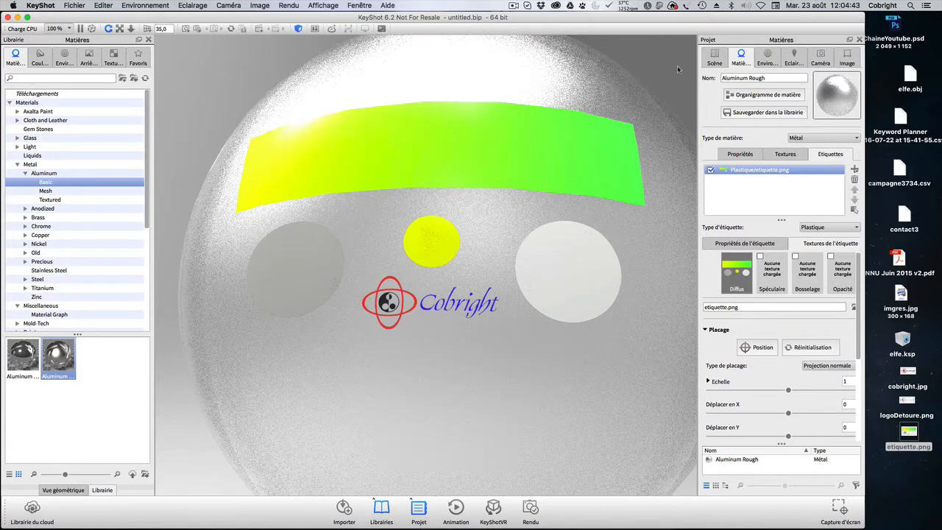
left_click_drag(677, 66, 628, 65)
Try the label type Diffus and rotate the lighting to check how the label reacts
left_click(831, 228)
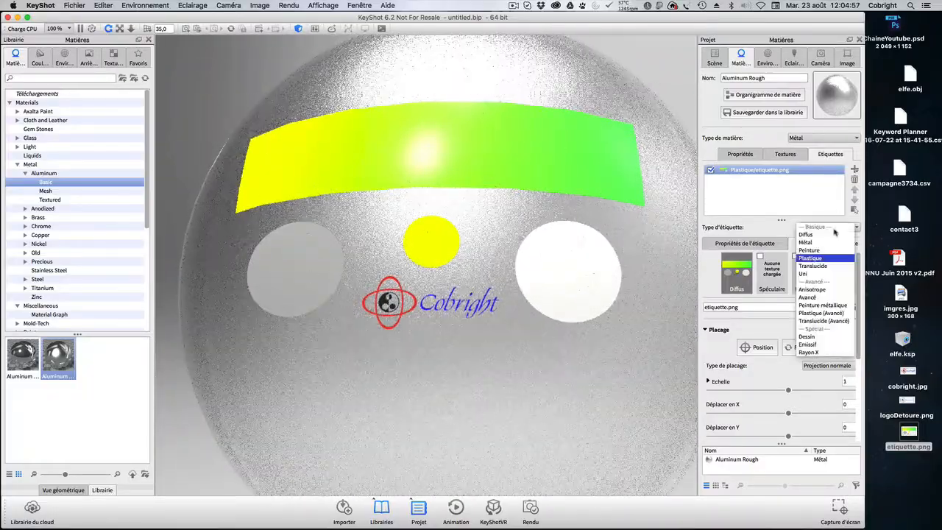
left_click(824, 236)
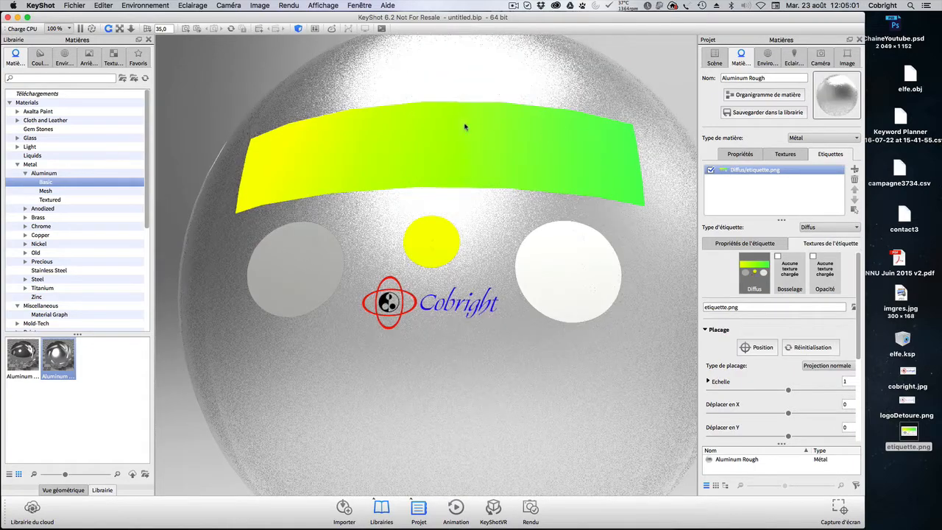
left_click_drag(668, 58, 660, 58)
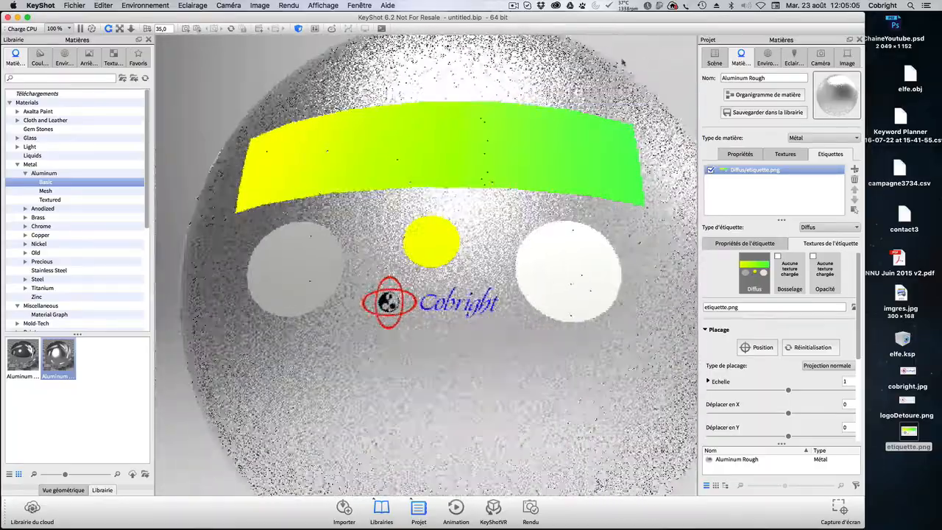
Set the label type to Métal and view the label from another angle
left_click(817, 227)
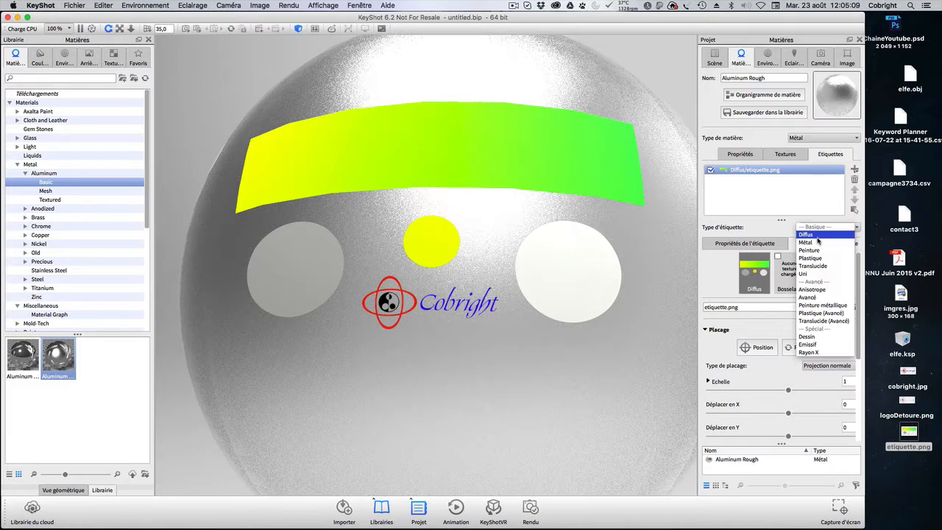
left_click(814, 243)
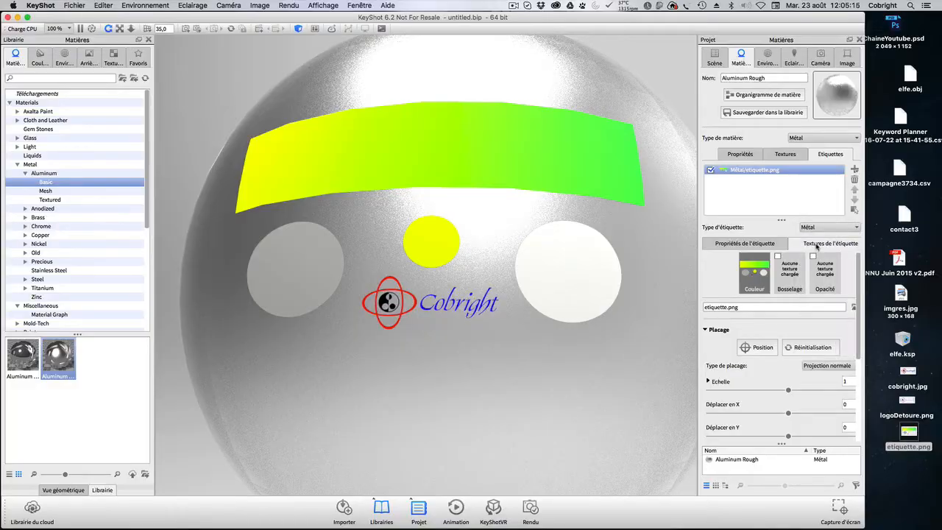
mouse_move(485, 346)
left_mouse_down("ctrl")
mouse_move(467, 358)
mouse_move(415, 264)
mouse_move(479, 254)
mouse_move(446, 320)
mouse_move(479, 263)
mouse_move(580, 268)
mouse_move(448, 330)
mouse_move(475, 267)
mouse_move(435, 321)
mouse_move(402, 333)
left_mouse_up("ctrl")
scroll(479, 255, "down", 3)
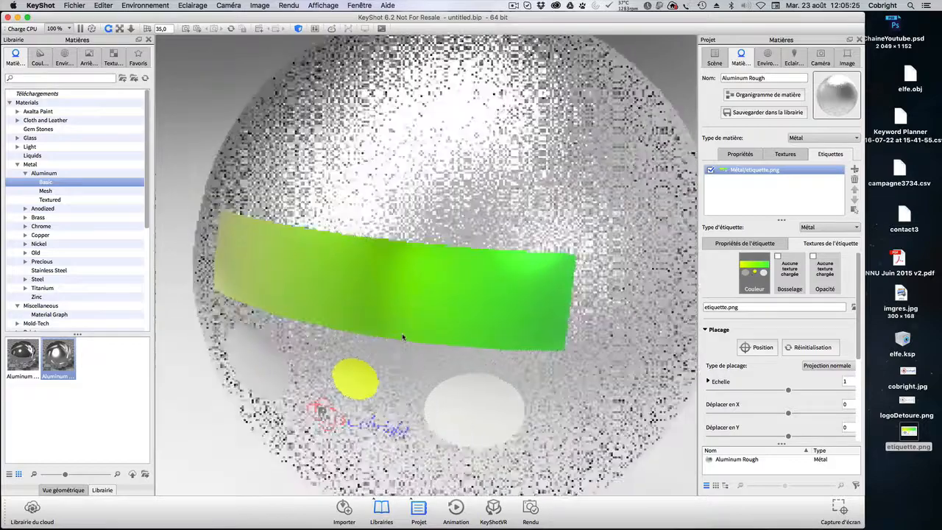
scroll(402, 332, "down", 5)
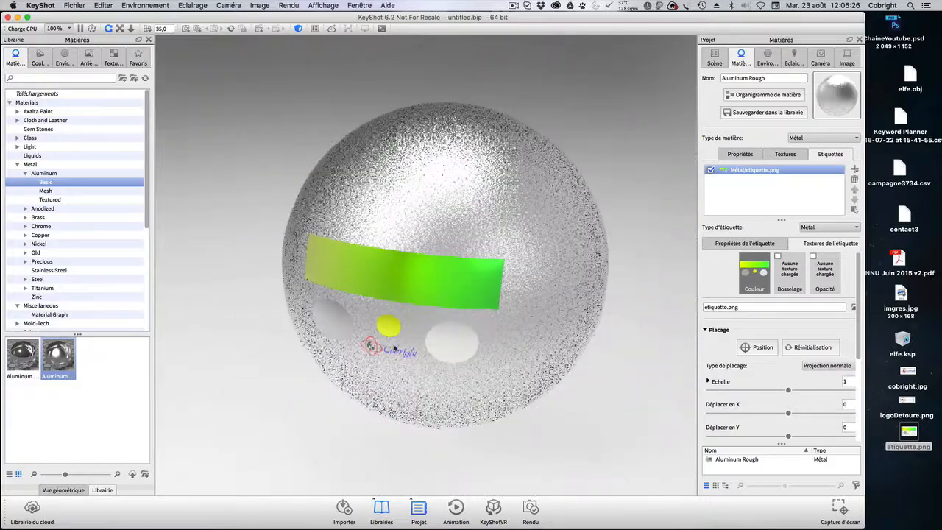
Browse the Interior, Outdoor and Studio backplates in the library
left_click(89, 62)
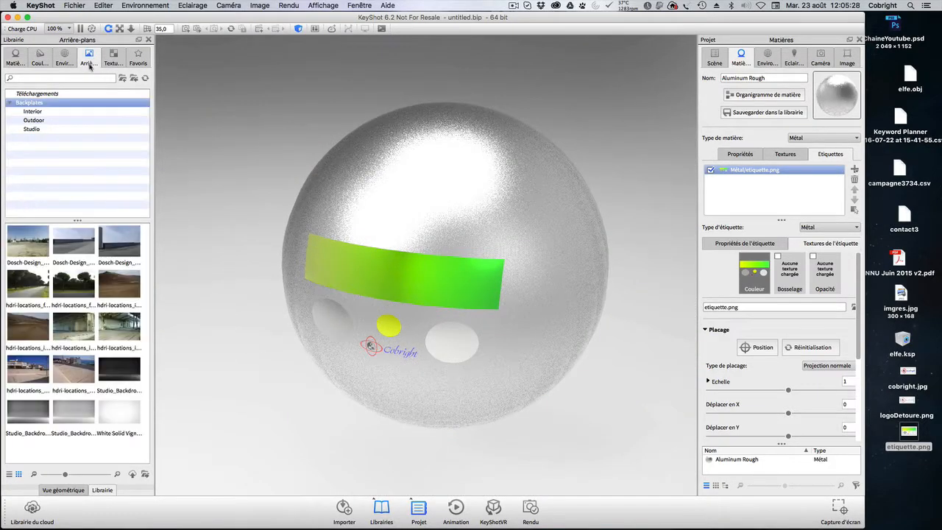
left_click(33, 113)
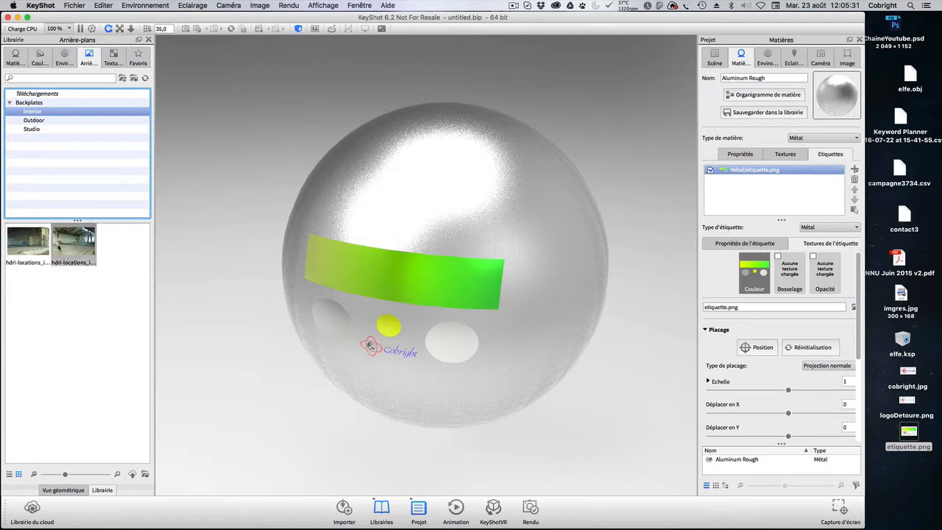
left_click(32, 120)
left_click(32, 130)
left_click(32, 121)
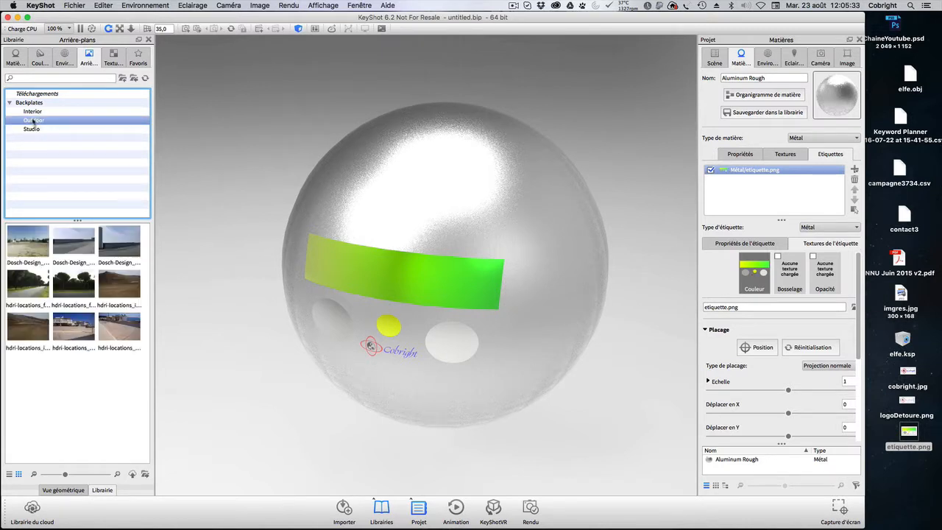
left_click(33, 113)
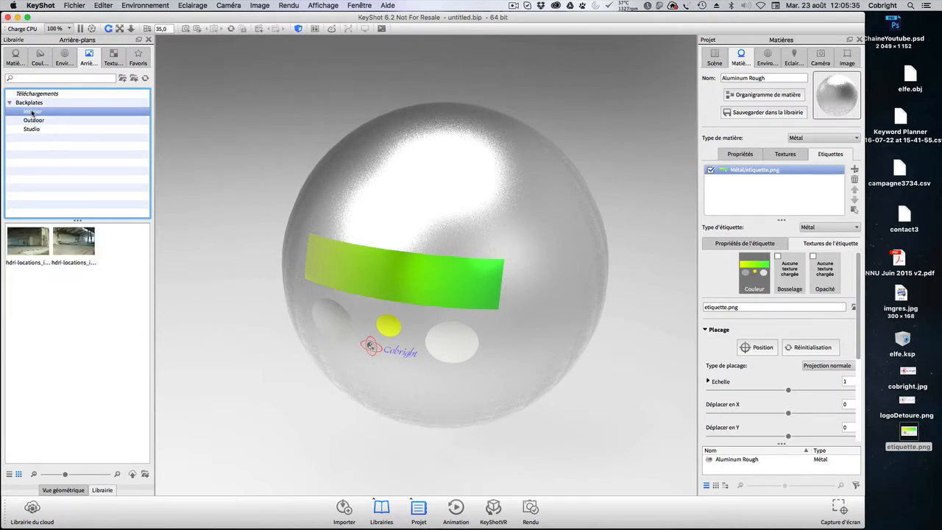
Apply the Dosch-Apartment_2k interior environment to the scene
left_click(65, 59)
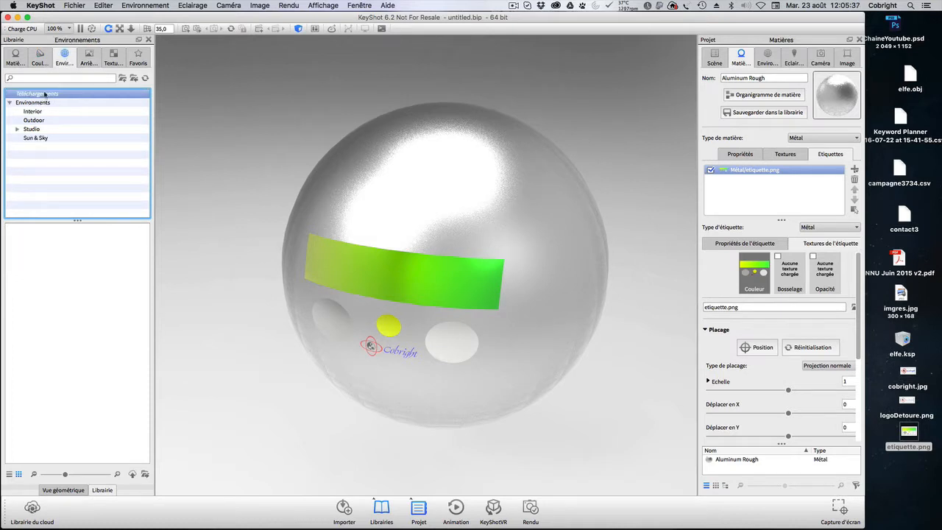
left_click(31, 111)
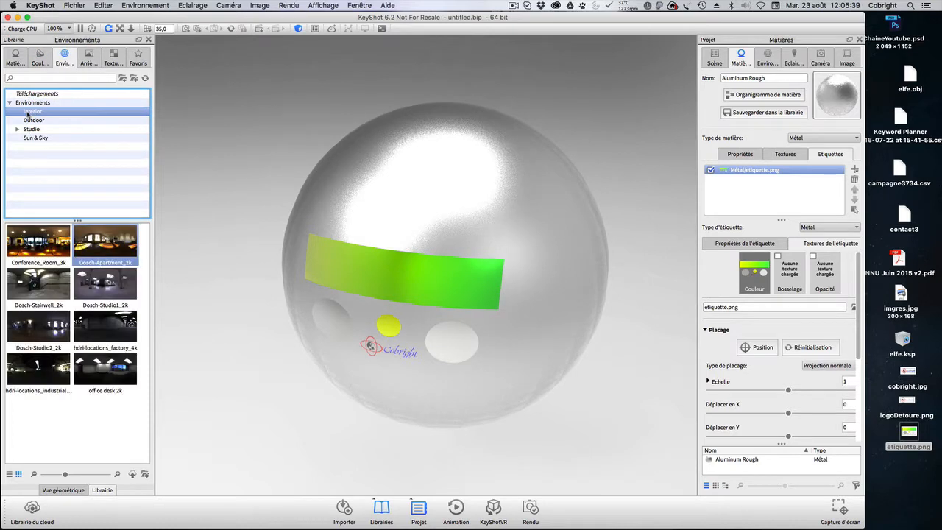
left_click_drag(81, 243, 266, 326)
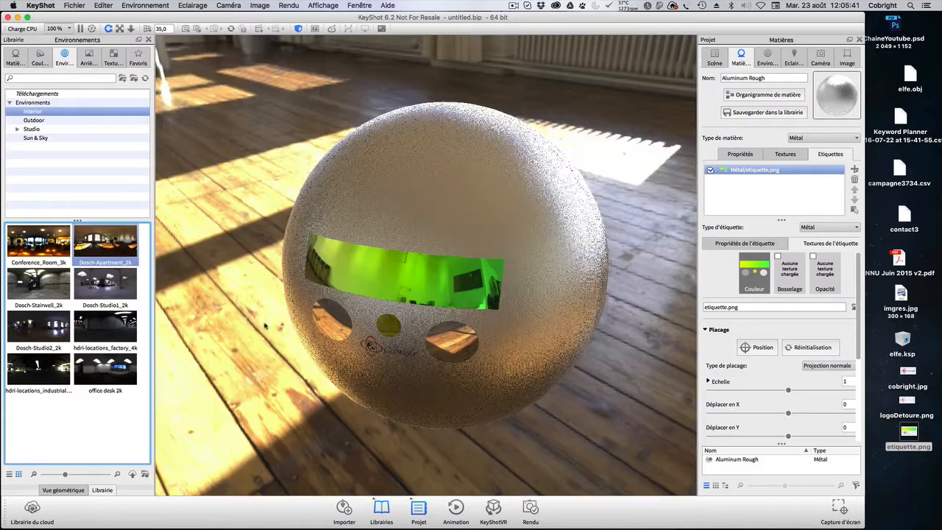
Rotate the apartment environment around the sphere to examine its reflections on the metal label
left_click_drag(298, 390, 390, 274)
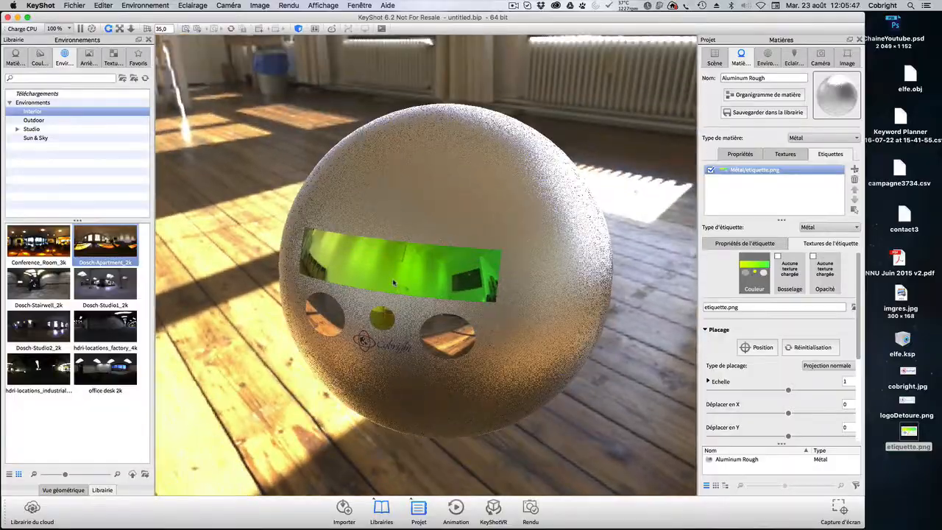
scroll(390, 277, "up", 3)
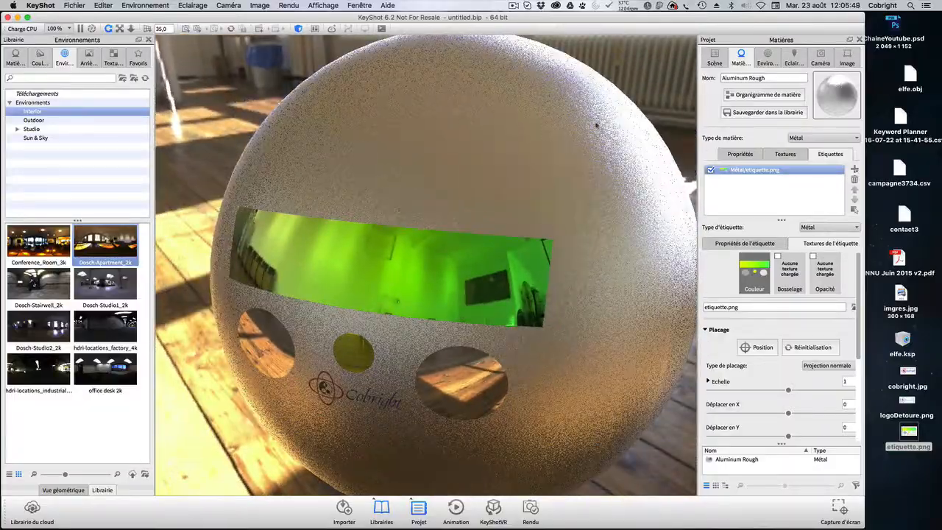
left_click_drag(597, 126, 618, 126, "super")
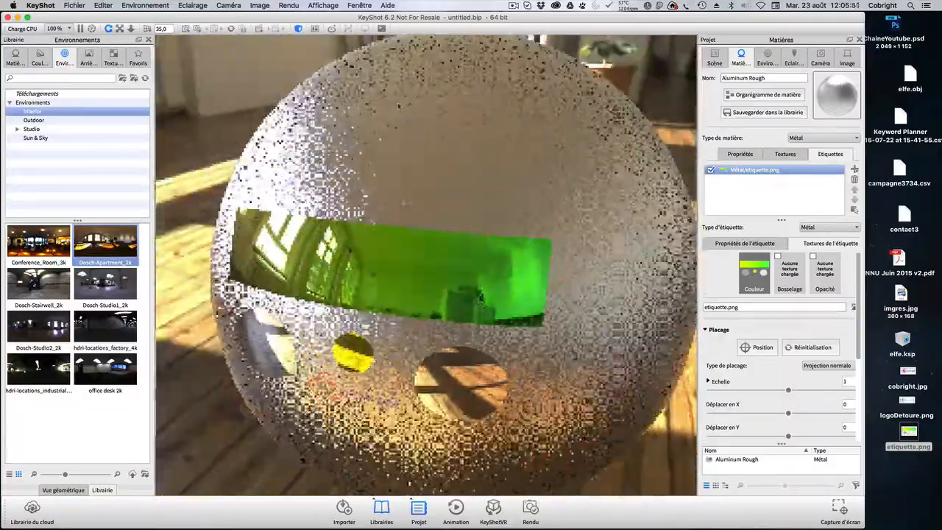
left_click_drag(398, 107, 229, 118, "super")
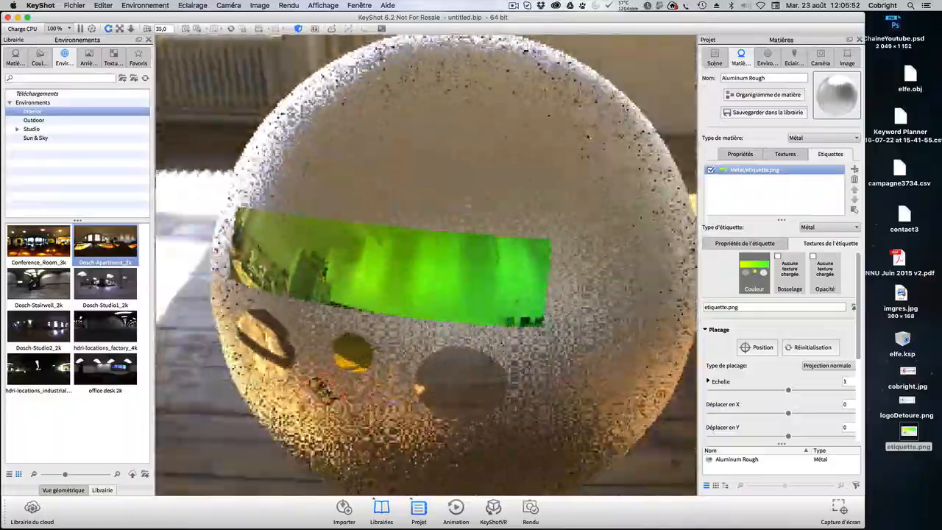
Rotate the apartment environment so its windows reflect in the green label, and orbit the sphere to show the whole label and logo
left_click_drag(588, 137, 574, 140, "super")
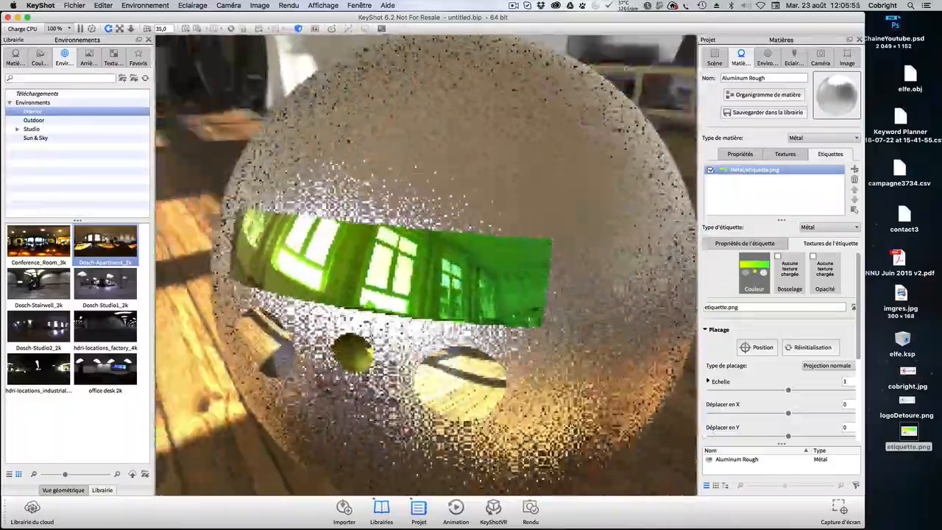
left_click_drag(470, 148, 418, 152, "super")
left_click_drag(474, 231, 482, 295)
left_click_drag(429, 377, 455, 298)
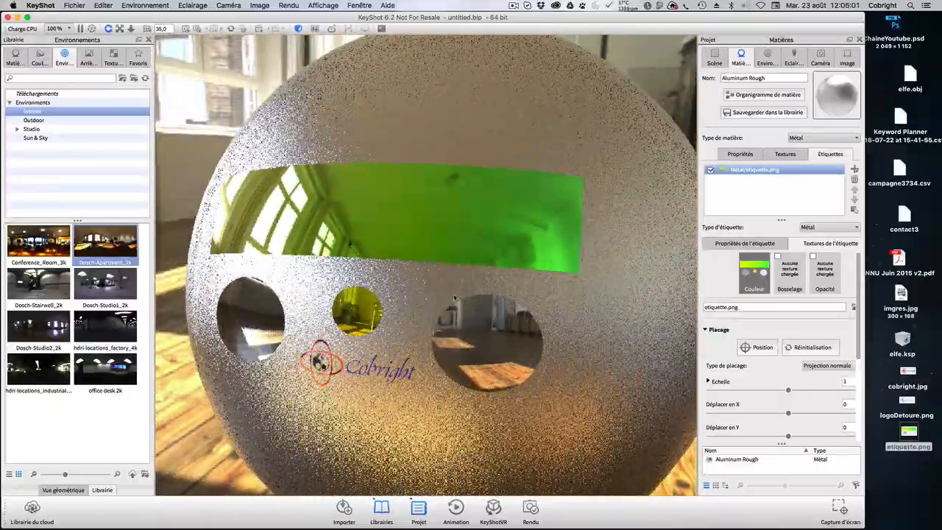
Set the label texture's brightness (Luminosité) to about 2.39 and its contrast (Contraste) to about 0.52
scroll(734, 390, "down", 5)
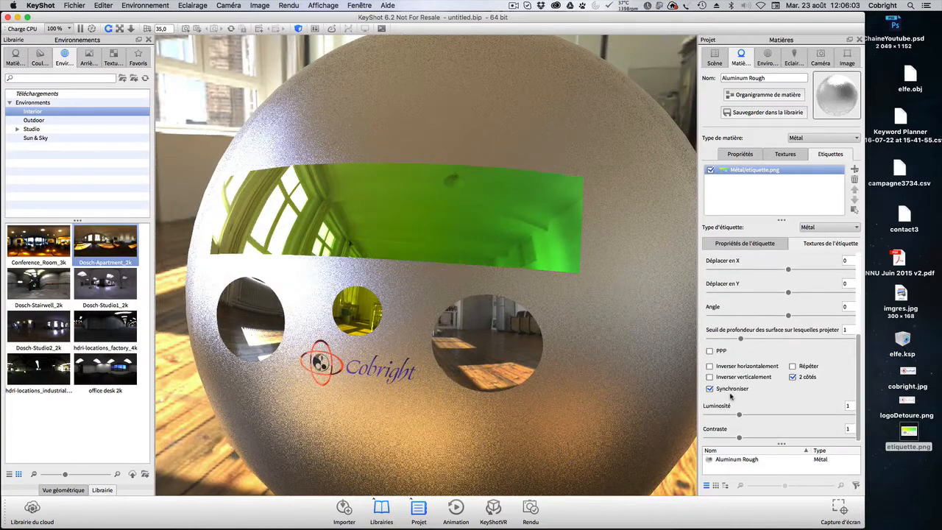
left_click_drag(738, 414, 802, 417)
mouse_move(739, 437)
left_mouse_down()
mouse_move(817, 440)
mouse_move(715, 439)
mouse_move(723, 440)
left_mouse_up()
left_click_drag(802, 416, 784, 416)
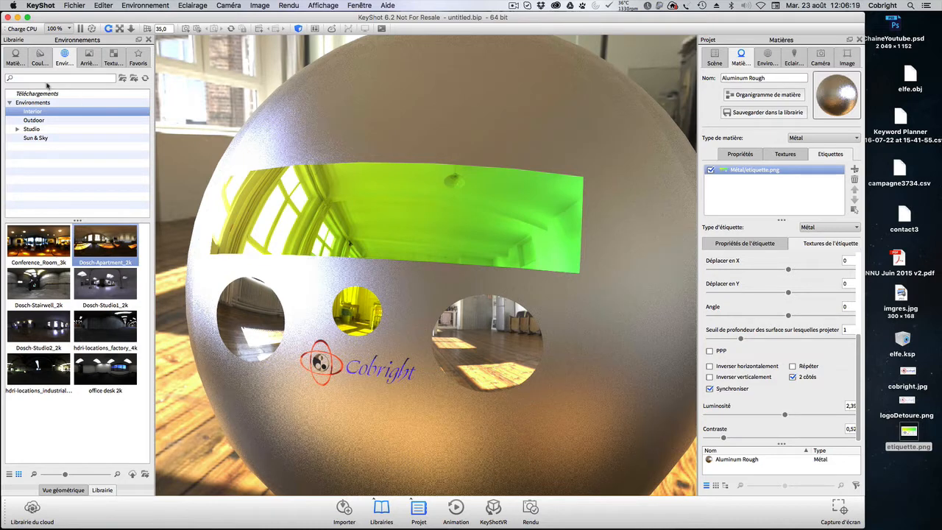
Apply the downloaded Crumpled Foil material from the materials library to the sphere
left_click(22, 61)
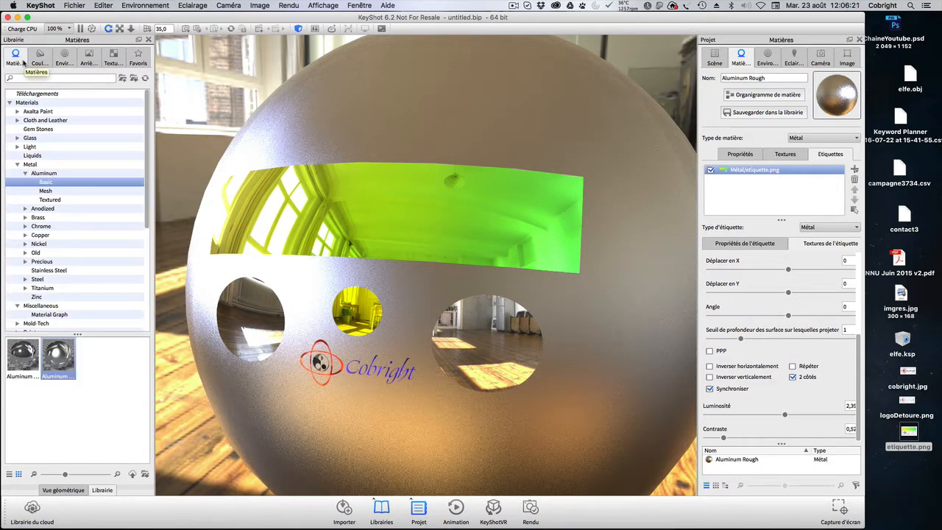
left_click(41, 93)
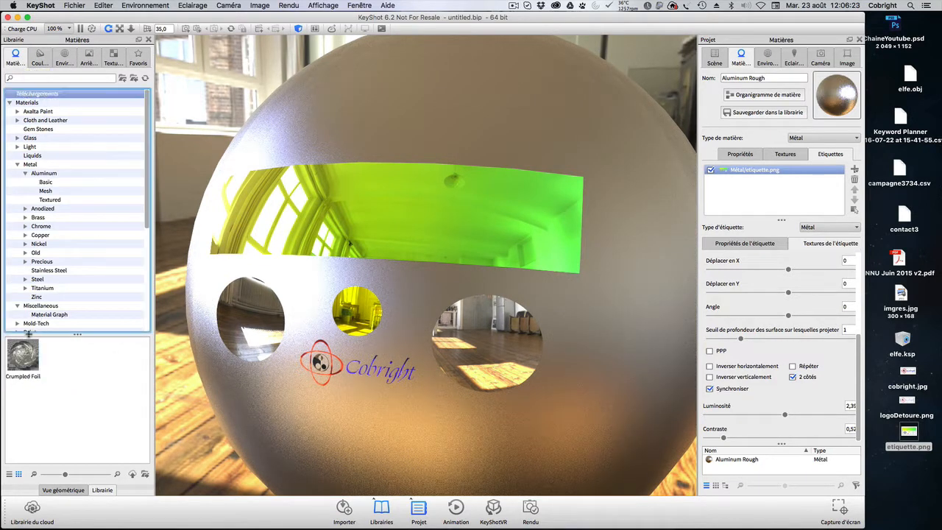
mouse_move(22, 356)
left_click_drag(22, 357, 562, 415)
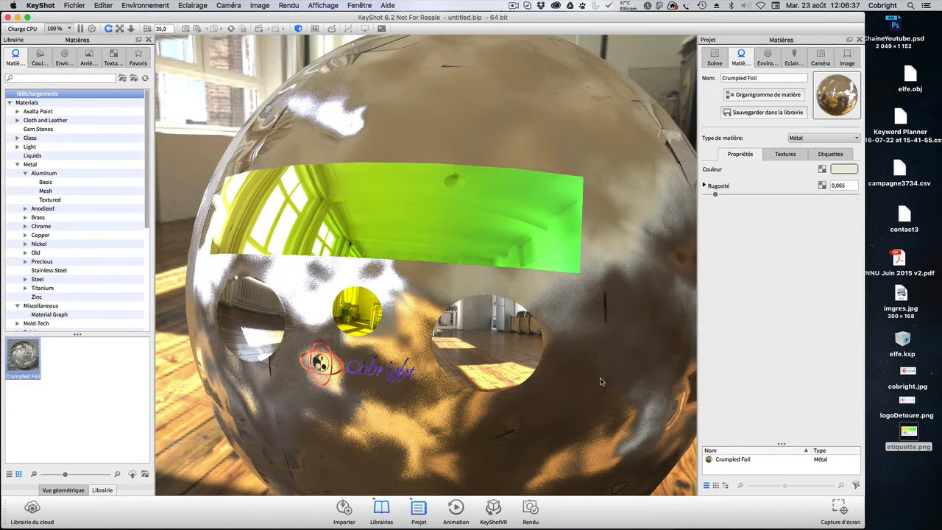
Set the foil's fractal bump texture to scale 0.35 and bump height 0.318, and apply the bump to the label
left_click(782, 154)
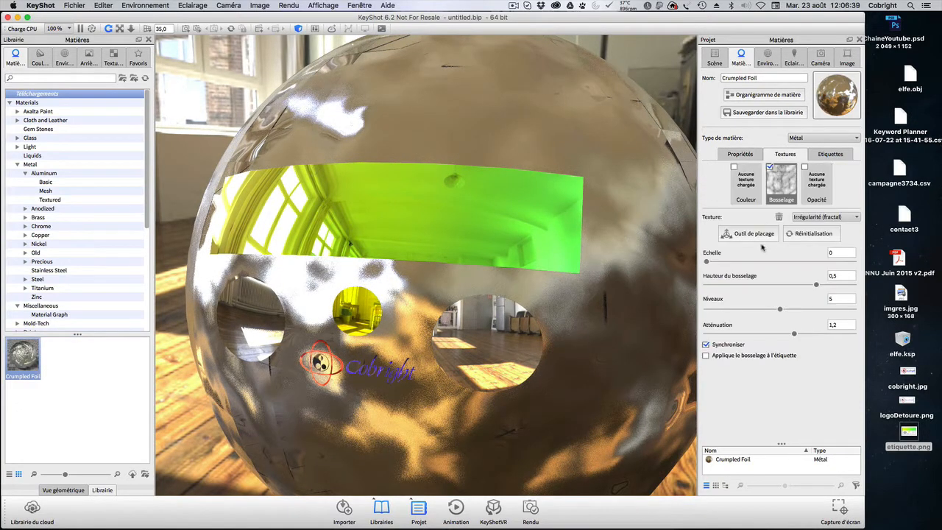
mouse_move(719, 265)
left_mouse_down()
mouse_move(708, 265)
mouse_move(716, 262)
left_mouse_up()
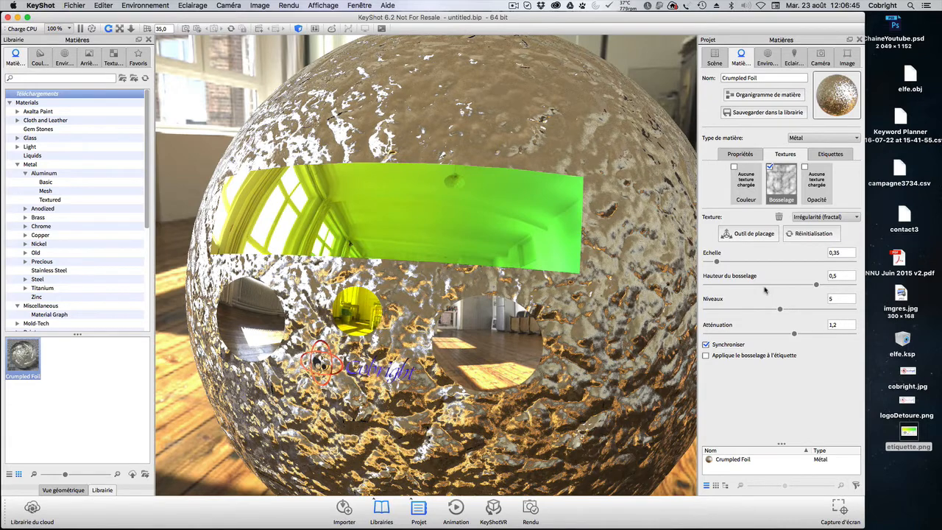
mouse_move(815, 284)
left_mouse_down()
mouse_move(773, 286)
mouse_move(802, 286)
left_mouse_up()
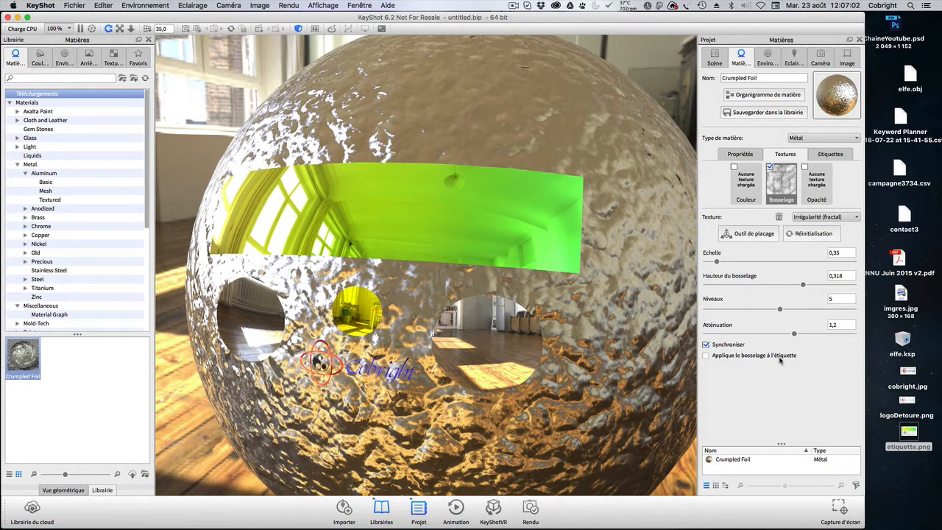
left_click(705, 355)
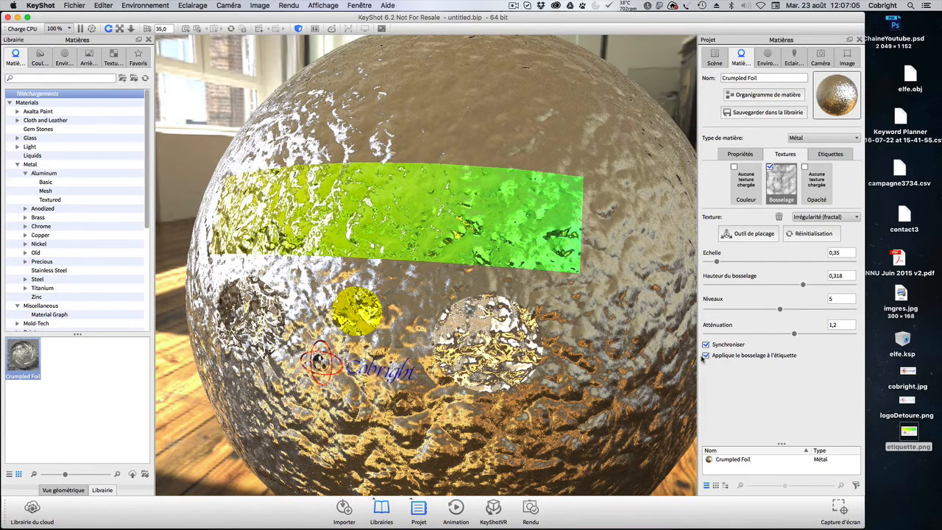